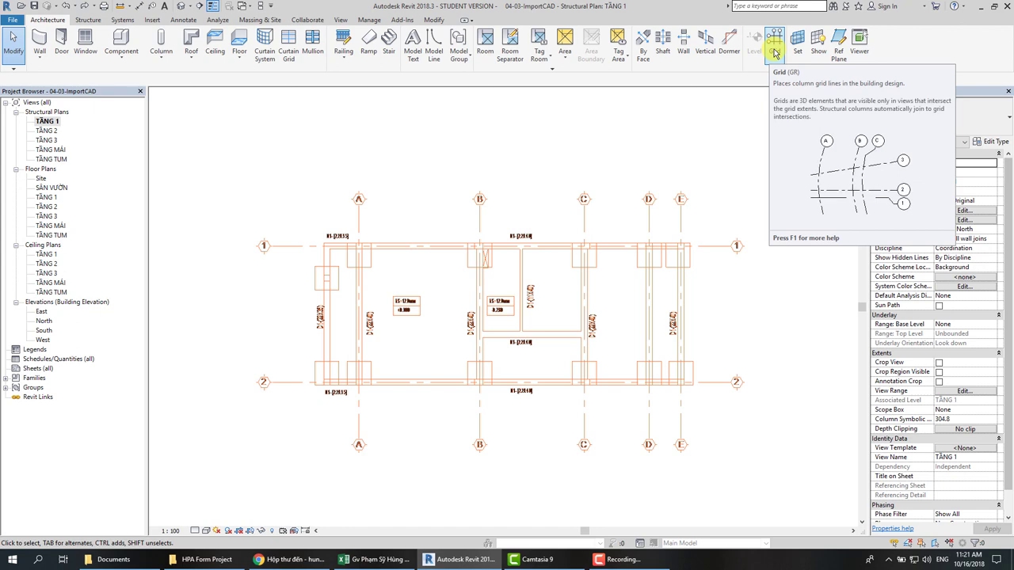
# - Draw horizontal grid 1 along CAD axis 1, extending past the plan's right side
pyautogui.click(774, 52)
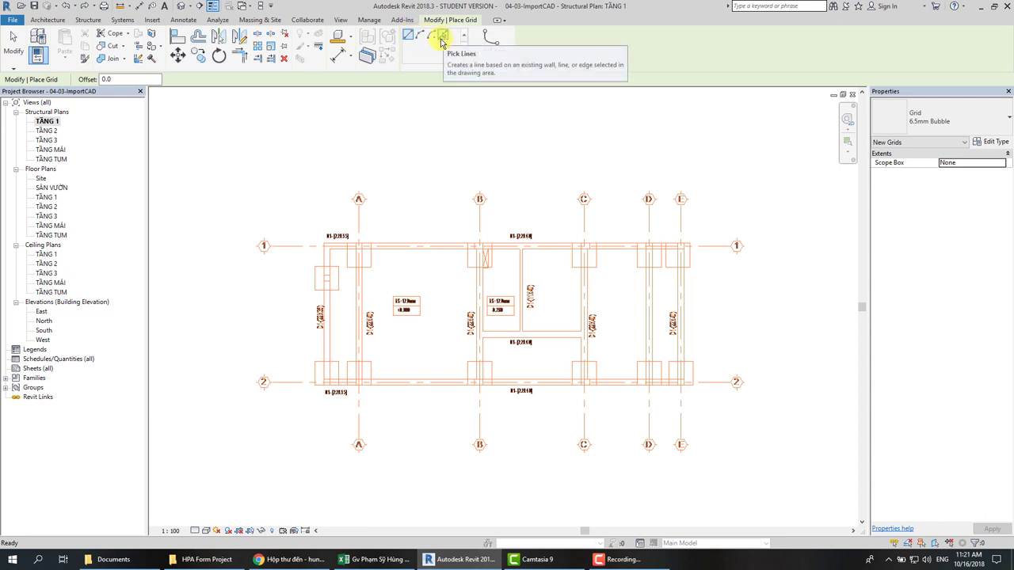
pyautogui.scroll(1, 373, 206)
pyautogui.scroll(3, 282, 316)
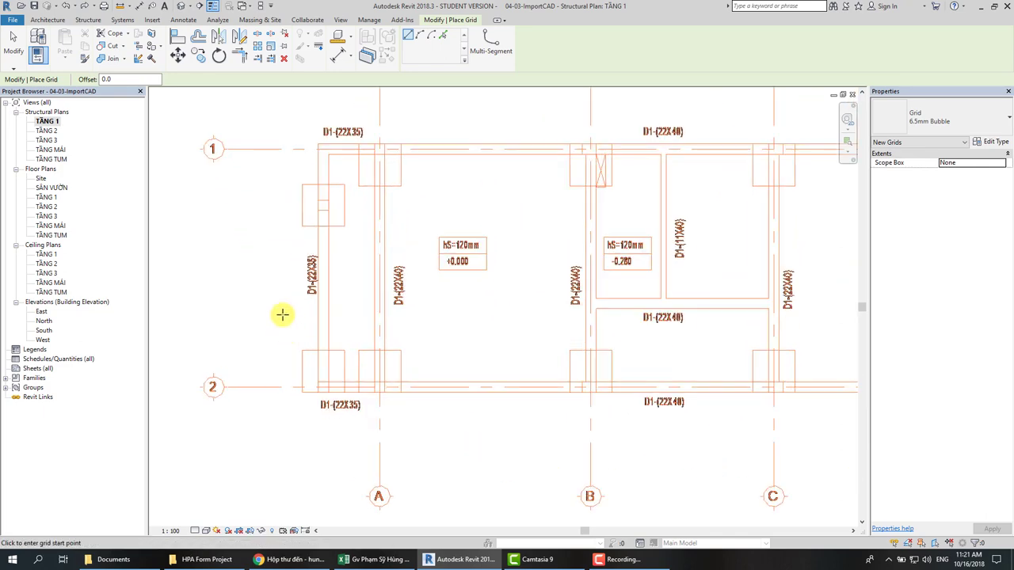
pyautogui.moveTo(256, 254); pyautogui.dragTo(243, 296, button='middle')
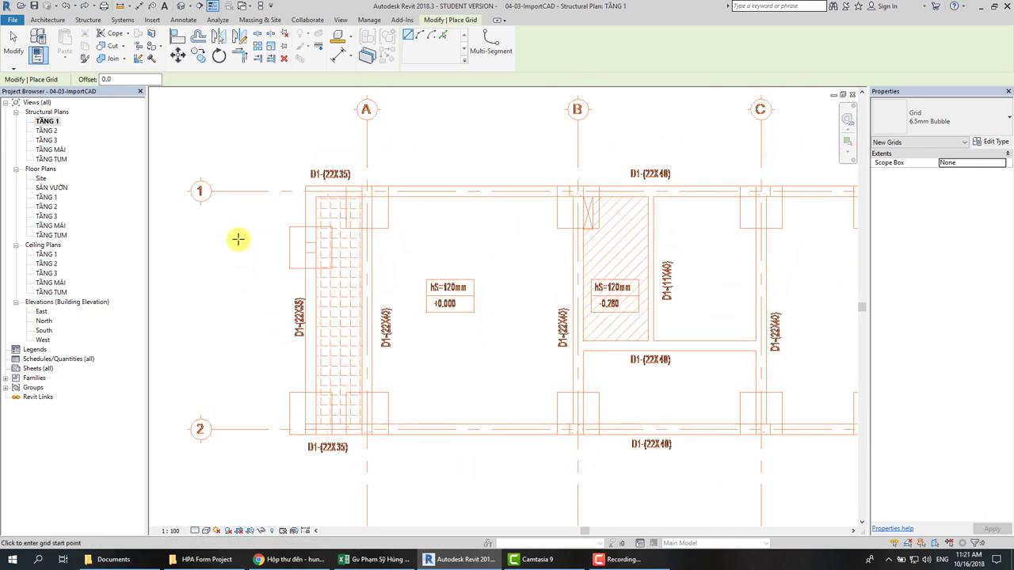
pyautogui.click(212, 190)
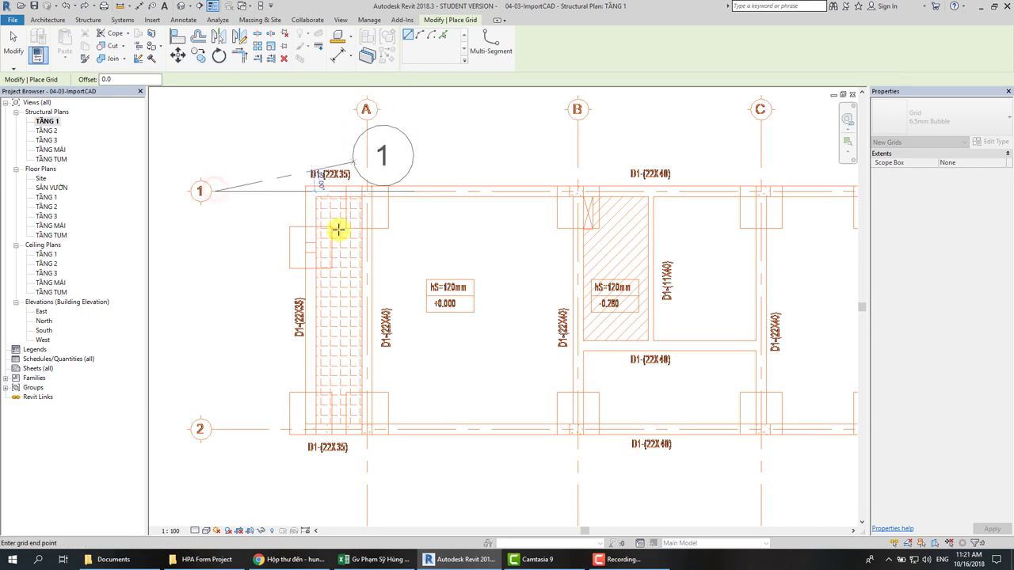
pyautogui.scroll(-1, 446, 227)
pyautogui.scroll(-2, 414, 249)
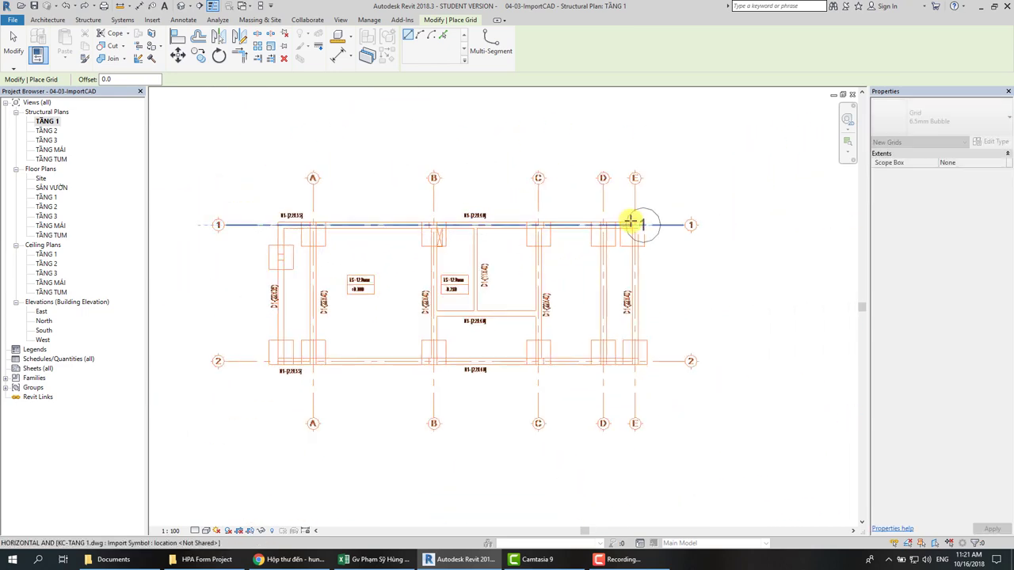
pyautogui.click(733, 222)
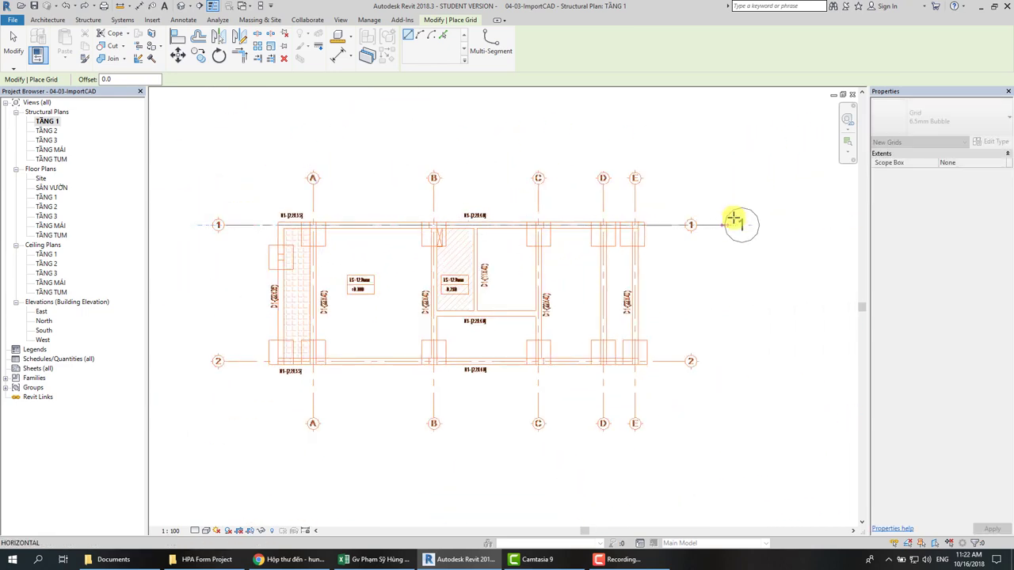
pyautogui.click(703, 252)
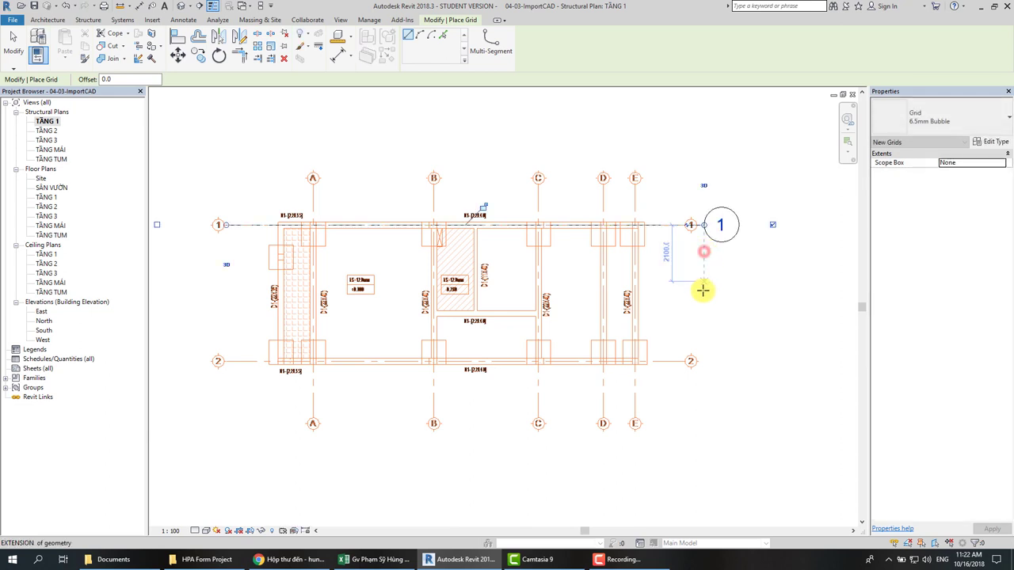
# - Draw grid 2 along CAD axis 2, ending level with grid 1
pyautogui.scroll(2, 250, 352)
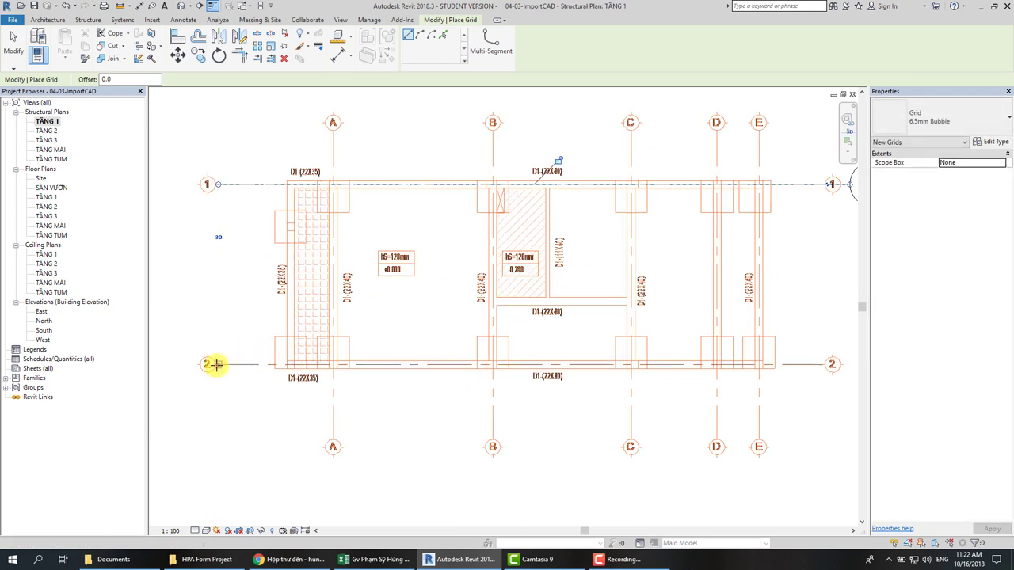
pyautogui.click(215, 365)
pyautogui.scroll(-2, 287, 375)
pyautogui.click(620, 369)
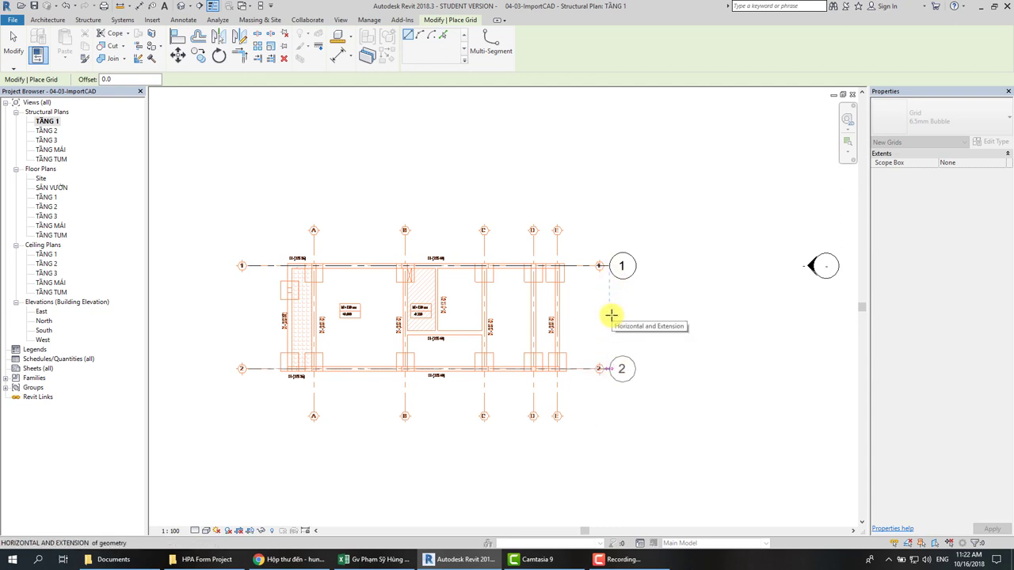
# - Draw a vertical grid down CAD axis A, ending below the plan
pyautogui.click(612, 315)
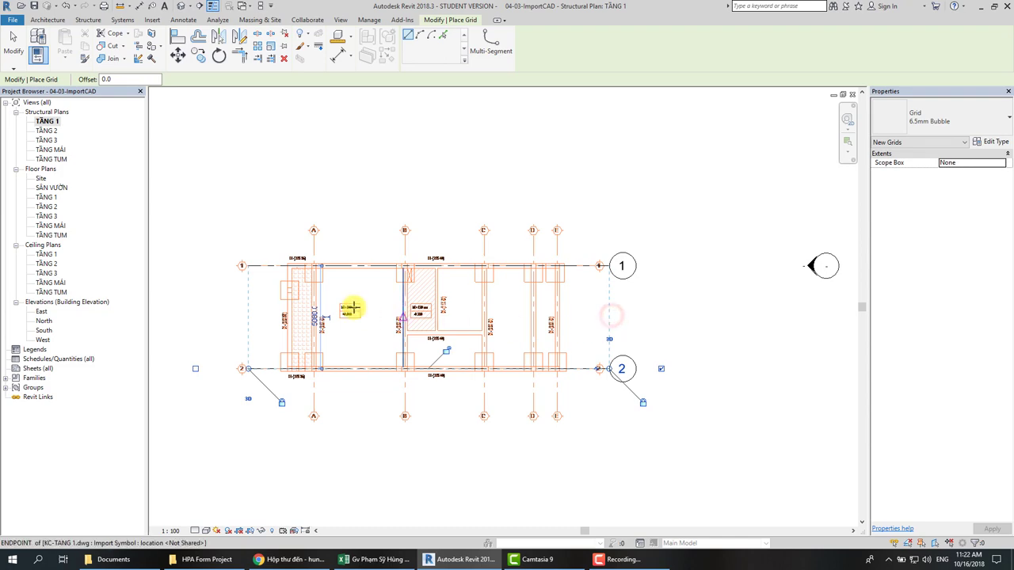
pyautogui.scroll(2, 314, 259)
pyautogui.scroll(2, 317, 233)
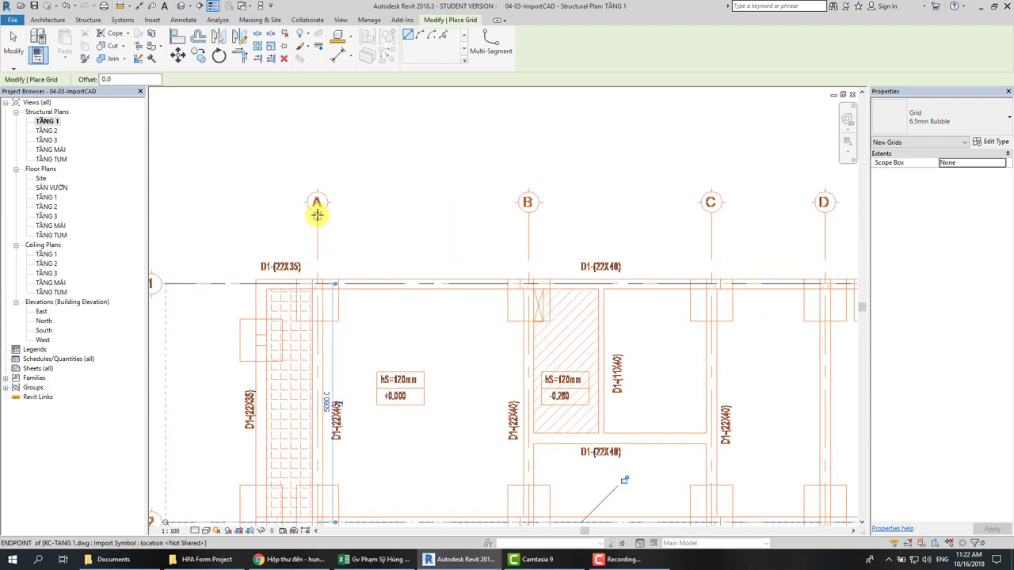
pyautogui.click(316, 213)
pyautogui.scroll(-2, 358, 407)
pyautogui.scroll(2, 351, 419)
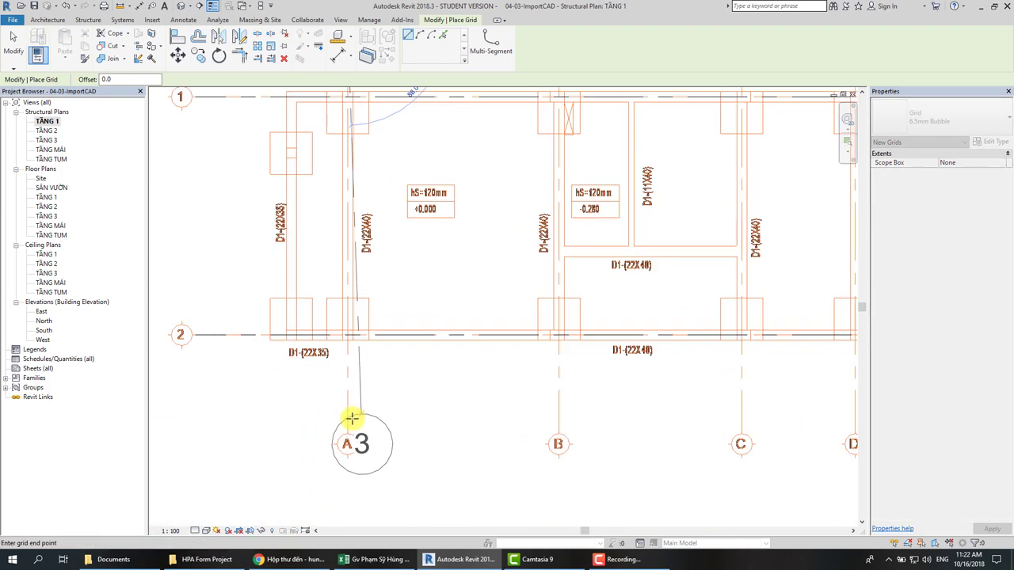
pyautogui.click(347, 469)
pyautogui.scroll(2, 388, 427)
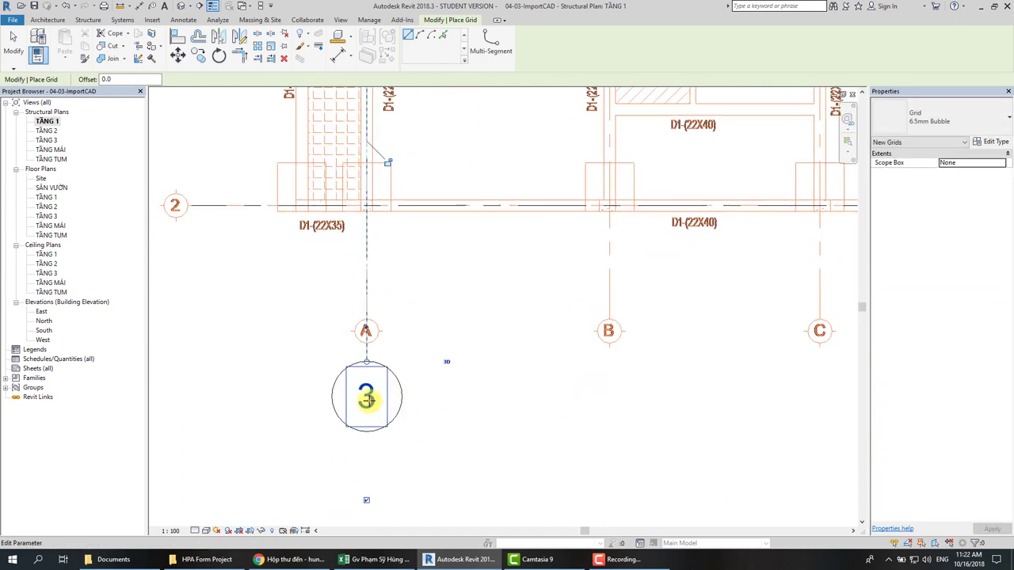
# - Rename the new vertical grid's bubble from 3 to A
pyautogui.click(366, 398)
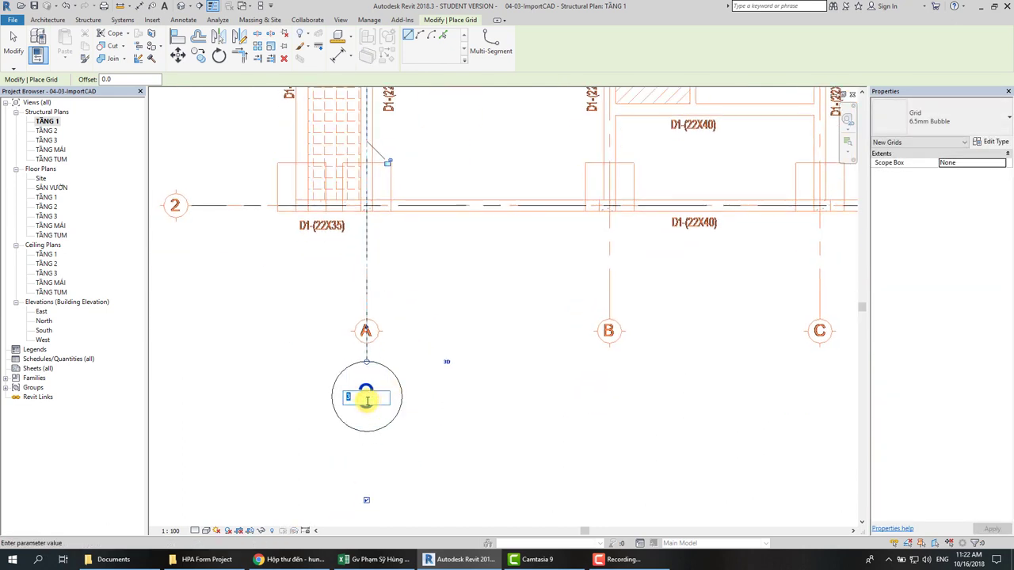
pyautogui.write('A')
pyautogui.click(456, 396)
pyautogui.scroll(-2, 452, 396)
pyautogui.scroll(-1, 491, 367)
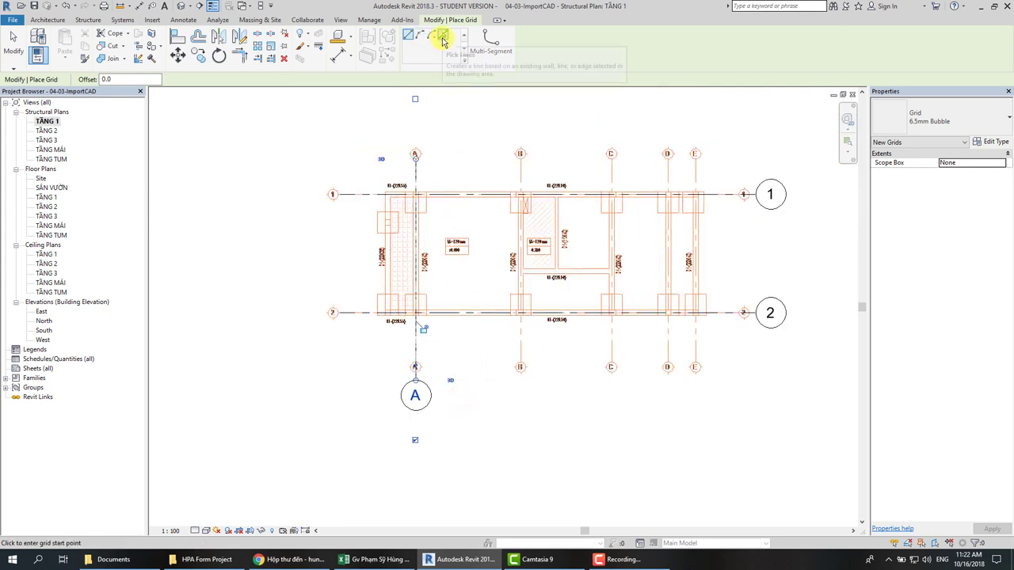
pyautogui.scroll(1, 564, 181)
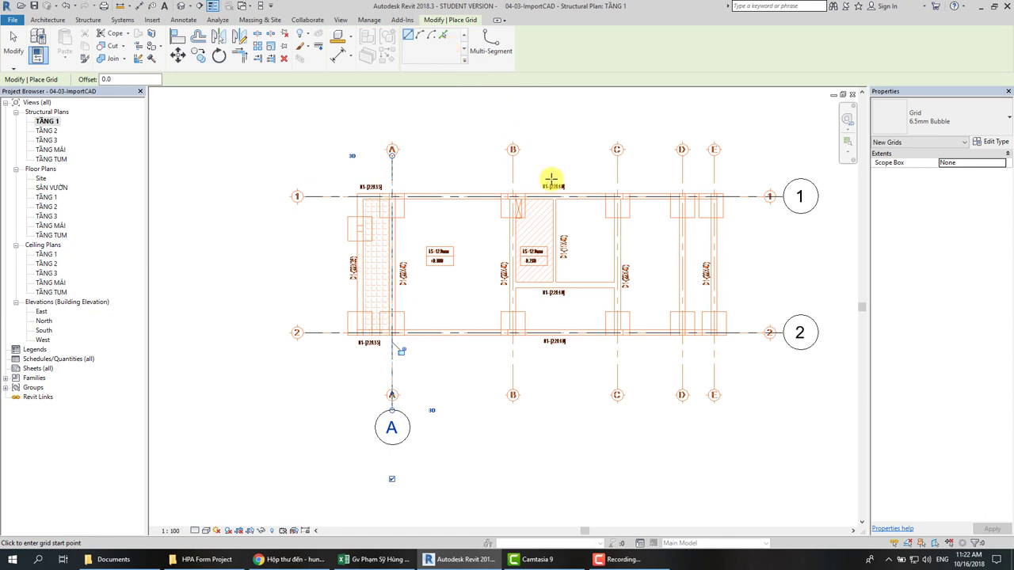
pyautogui.scroll(2, 519, 170)
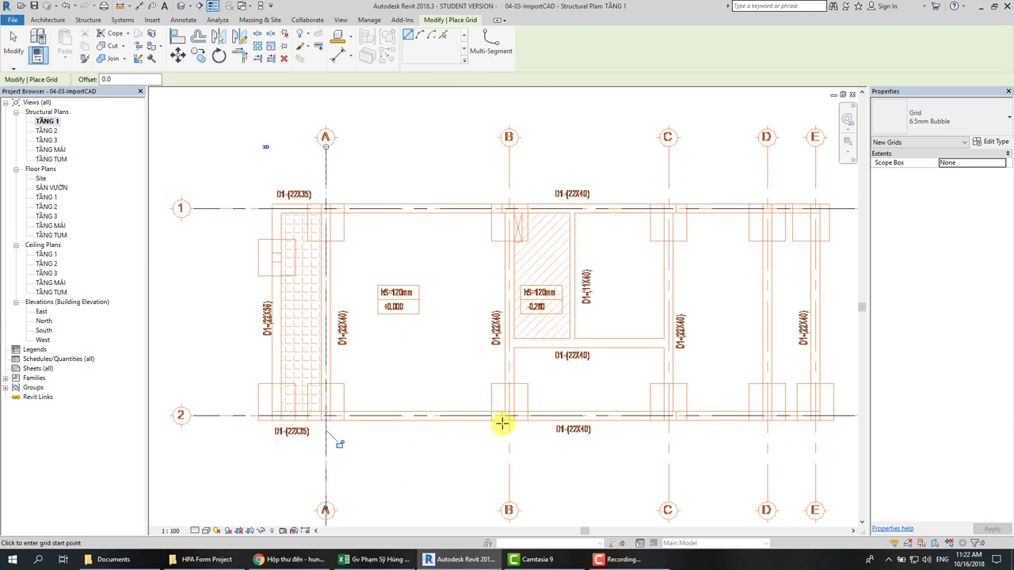
pyautogui.scroll(-1, 510, 363)
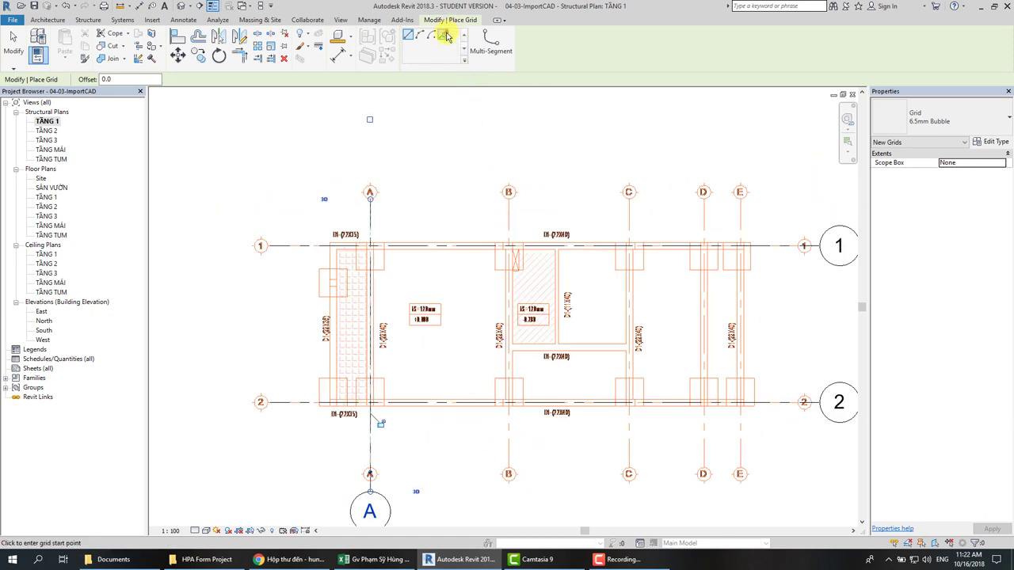
# - Create grids B, C, D and E by picking CAD axes B through E
pyautogui.click(444, 35)
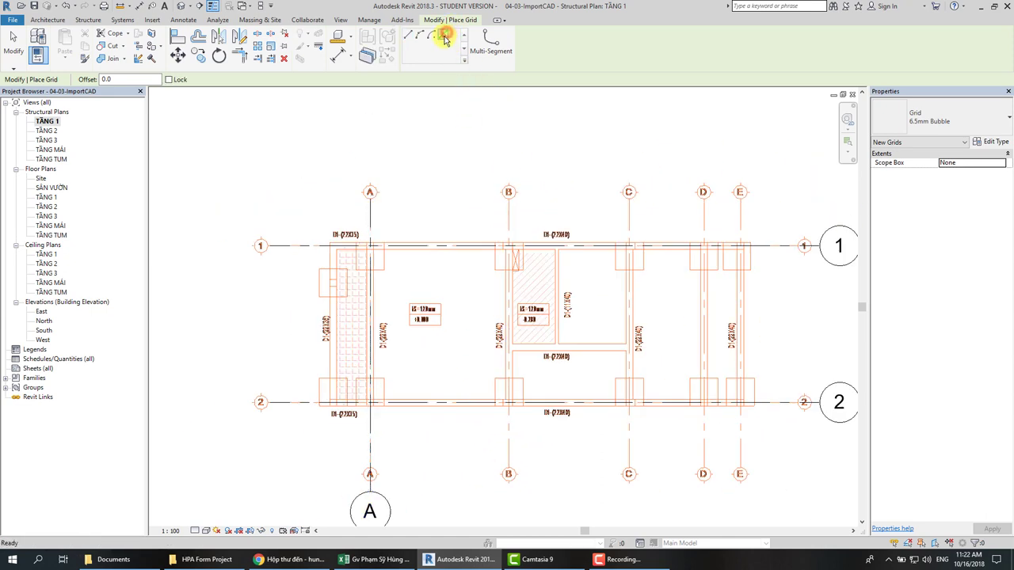
pyautogui.click(510, 218)
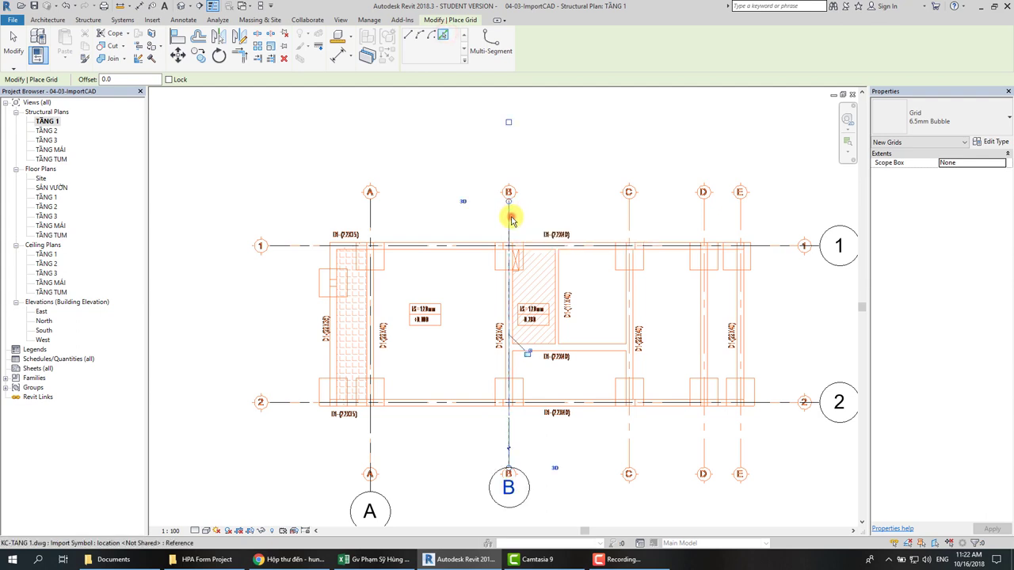
pyautogui.click(631, 226)
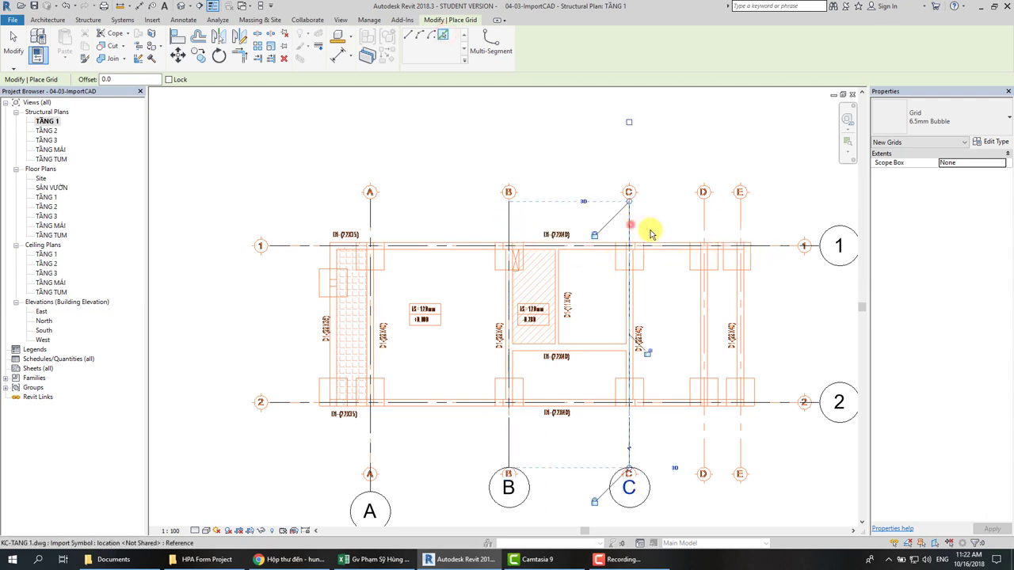
pyautogui.click(705, 228)
pyautogui.click(740, 222)
pyautogui.moveTo(781, 396)
pyautogui.mouseDown(button='middle')
pyautogui.moveTo(702, 338)
pyautogui.moveTo(676, 333)
pyautogui.mouseUp(button='middle')
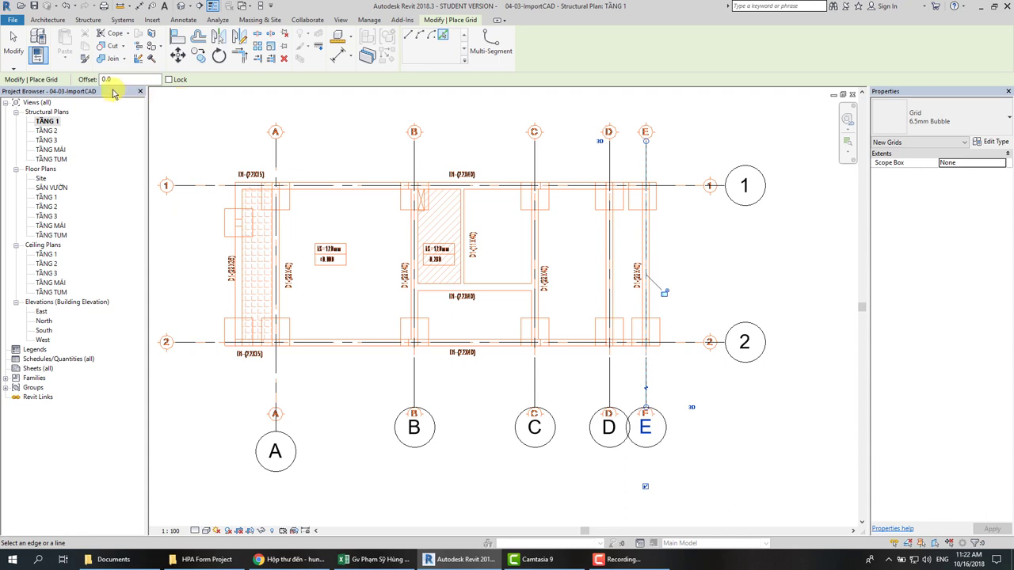
# - Exit grid placement, reposition the TẦNG 1 plan view, and restart the Grid tool
pyautogui.click(12, 48)
pyautogui.moveTo(645, 549)
pyautogui.mouseDown(button='middle')
pyautogui.moveTo(672, 498)
pyautogui.moveTo(652, 452)
pyautogui.mouseUp(button='middle')
pyautogui.scroll(-1, 673, 440)
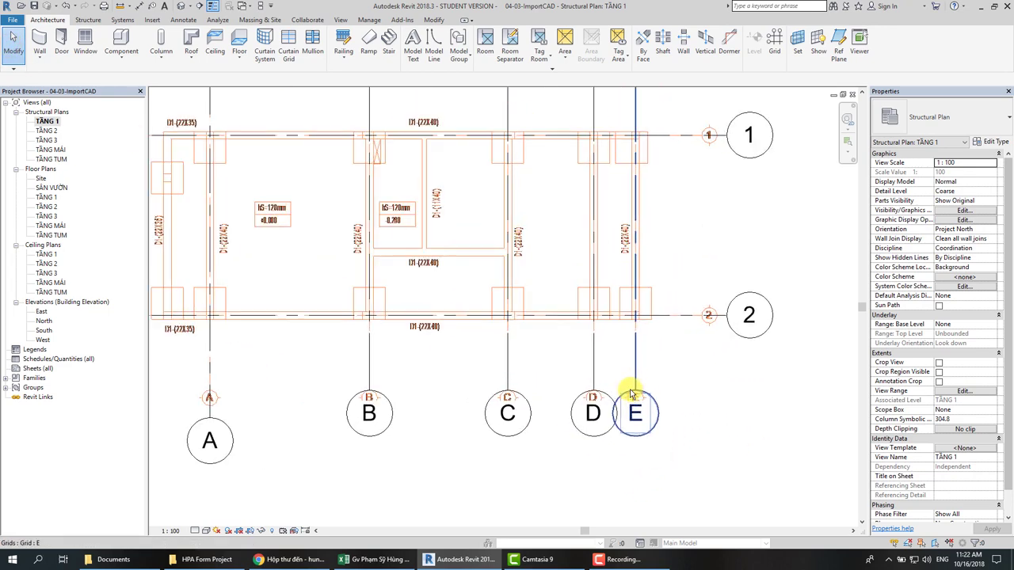
pyautogui.scroll(2, 636, 384)
pyautogui.moveTo(428, 415)
pyautogui.mouseDown(button='middle')
pyautogui.moveTo(484, 431)
pyautogui.moveTo(468, 430)
pyautogui.mouseUp(button='middle')
pyautogui.scroll(-2, 476, 431)
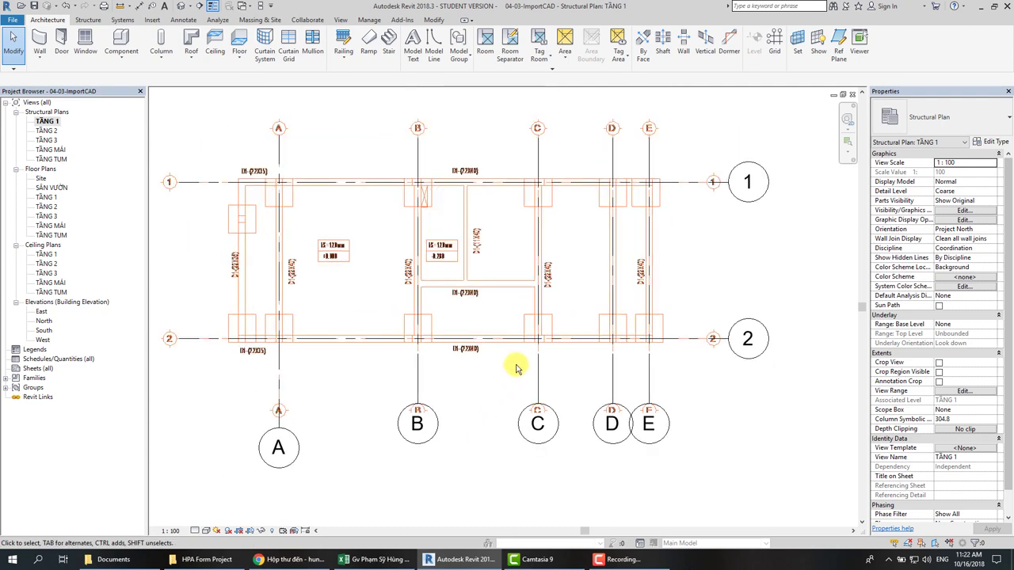
pyautogui.click(774, 41)
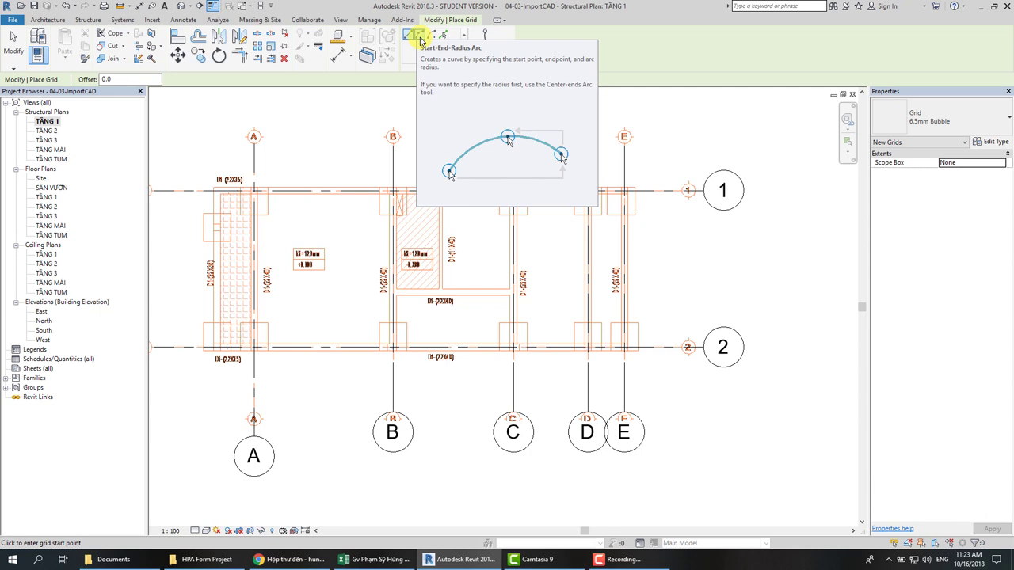
pyautogui.click(421, 40)
pyautogui.scroll(-2, 525, 204)
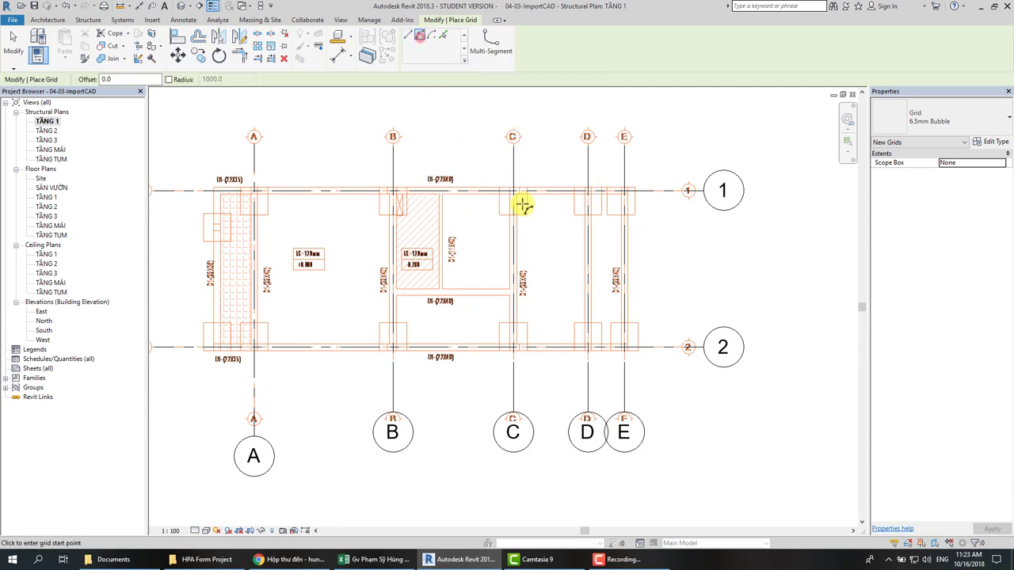
pyautogui.click(617, 170)
pyautogui.click(616, 325)
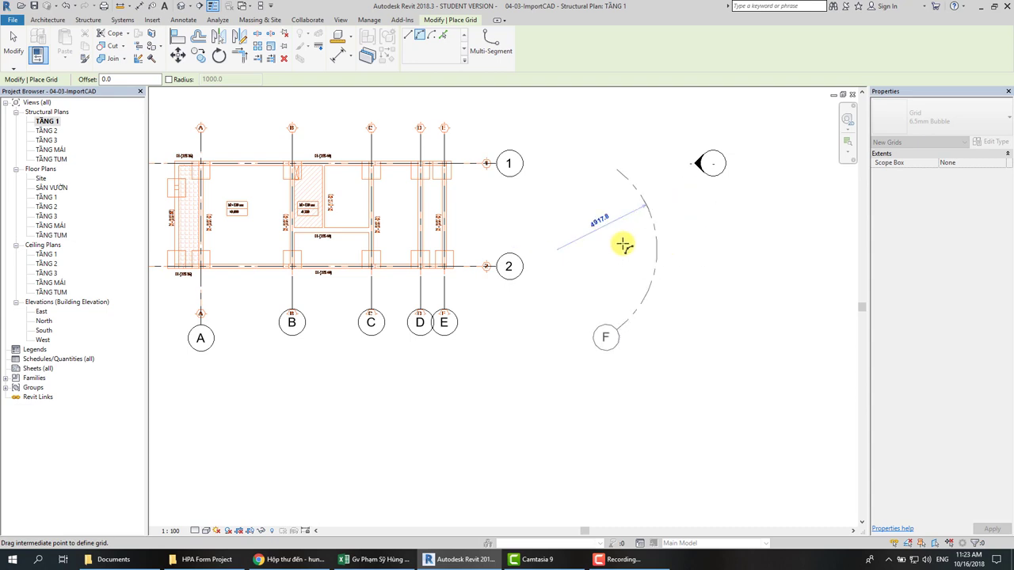
pyautogui.click(713, 253)
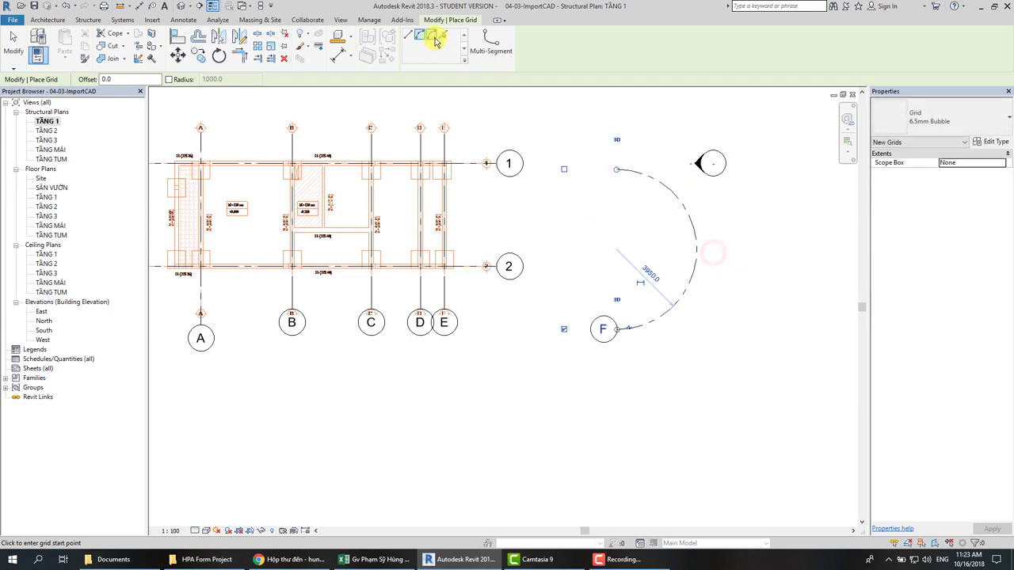
pyautogui.click(432, 35)
pyautogui.click(688, 279)
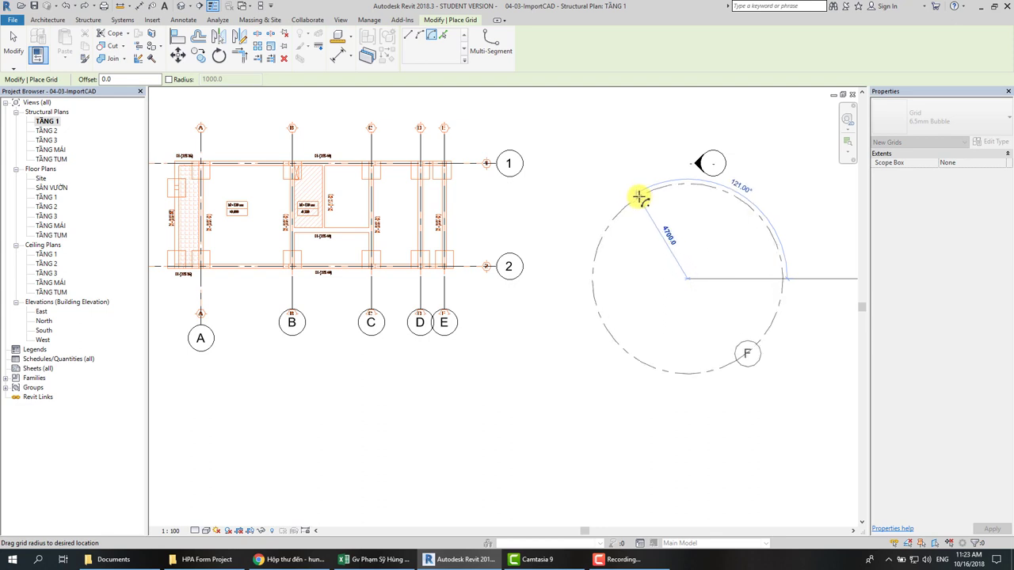
pyautogui.click(638, 197)
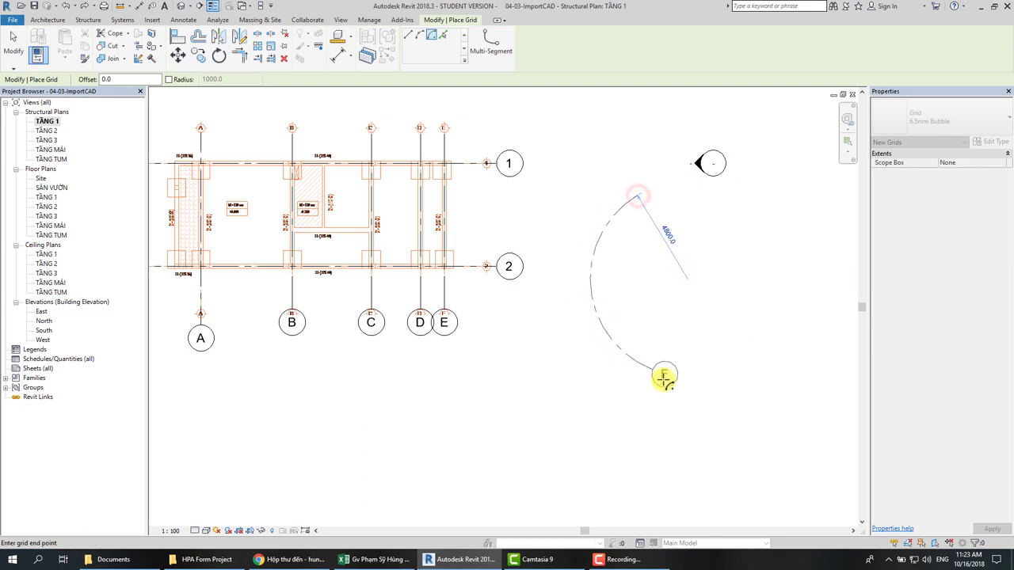
pyautogui.click(748, 369)
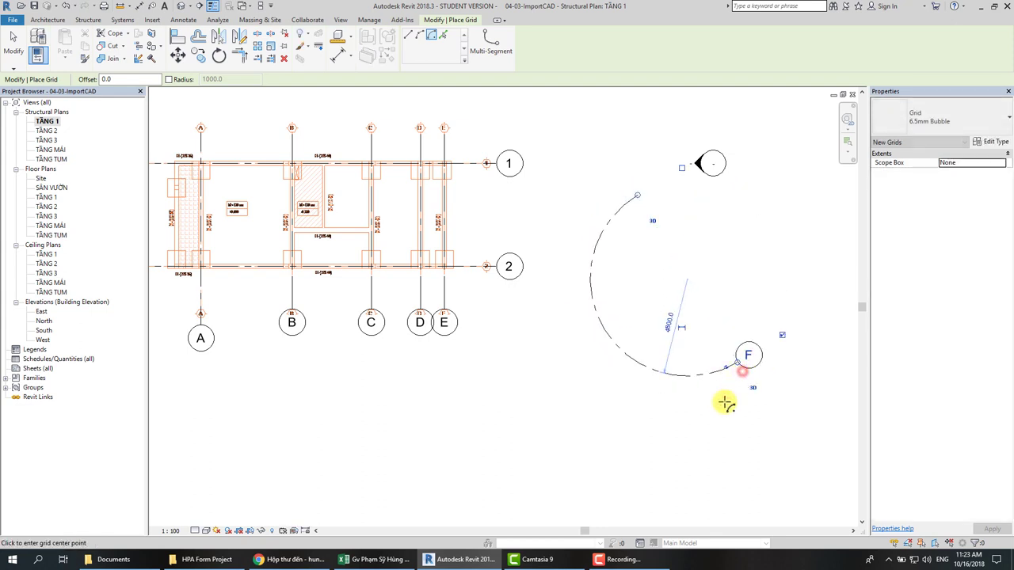
pyautogui.hotkey('ctrl', 'z')
pyautogui.press('Escape')
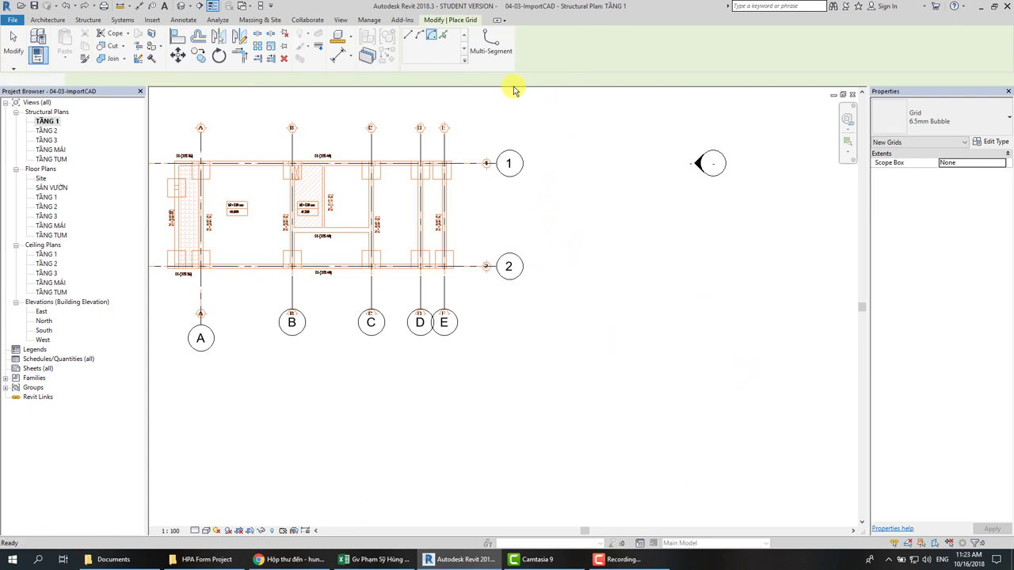
pyautogui.press('Escape')
pyautogui.click(763, 49)
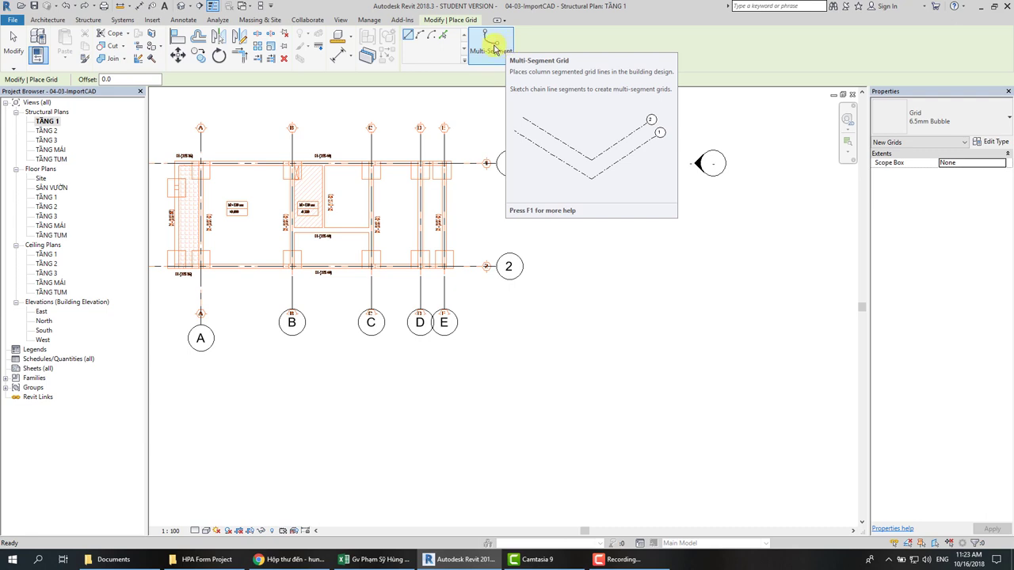
# - Sketch a chained multi-segment grid F with several bends and finish the sketch
pyautogui.click(493, 50)
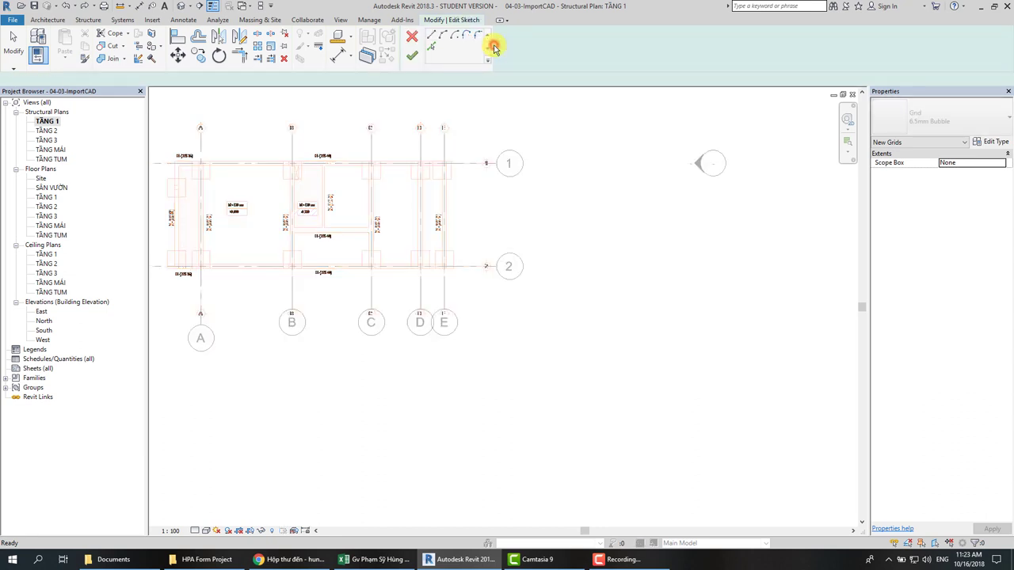
pyautogui.click(626, 165)
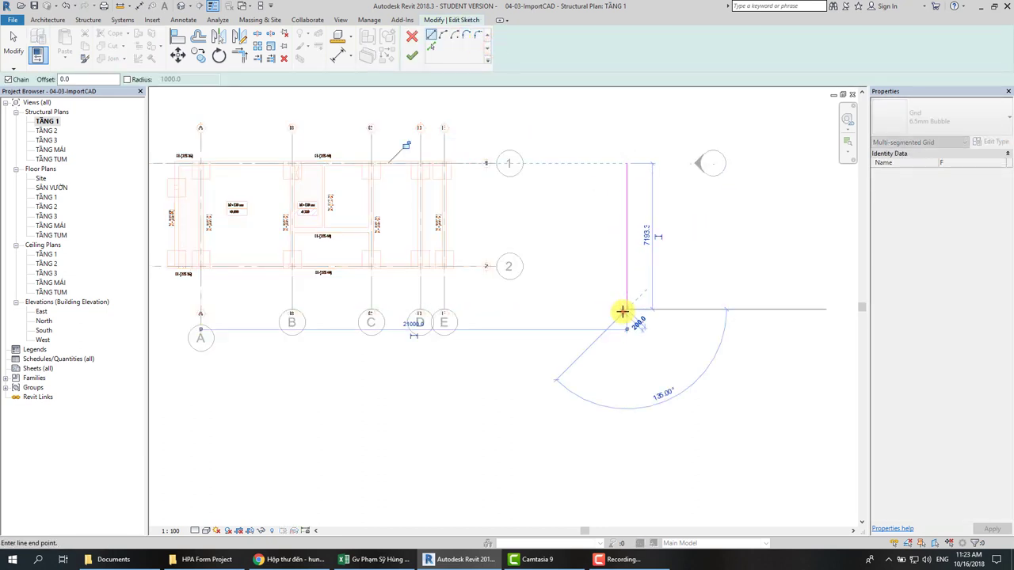
pyautogui.click(623, 311)
pyautogui.click(719, 414)
pyautogui.moveTo(719, 414); pyautogui.dragTo(581, 124, button='middle')
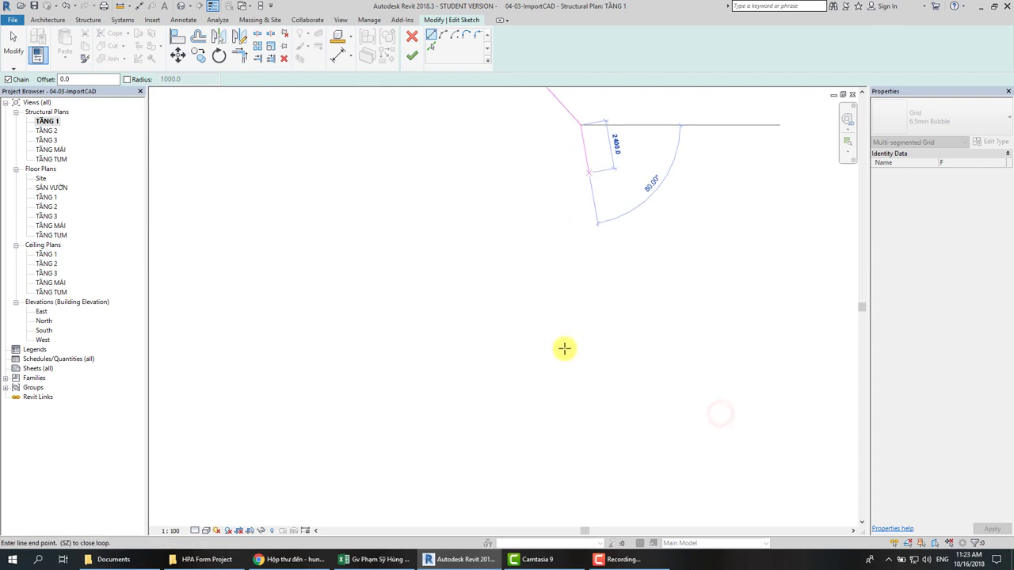
pyautogui.click(583, 355)
pyautogui.scroll(-2, 595, 286)
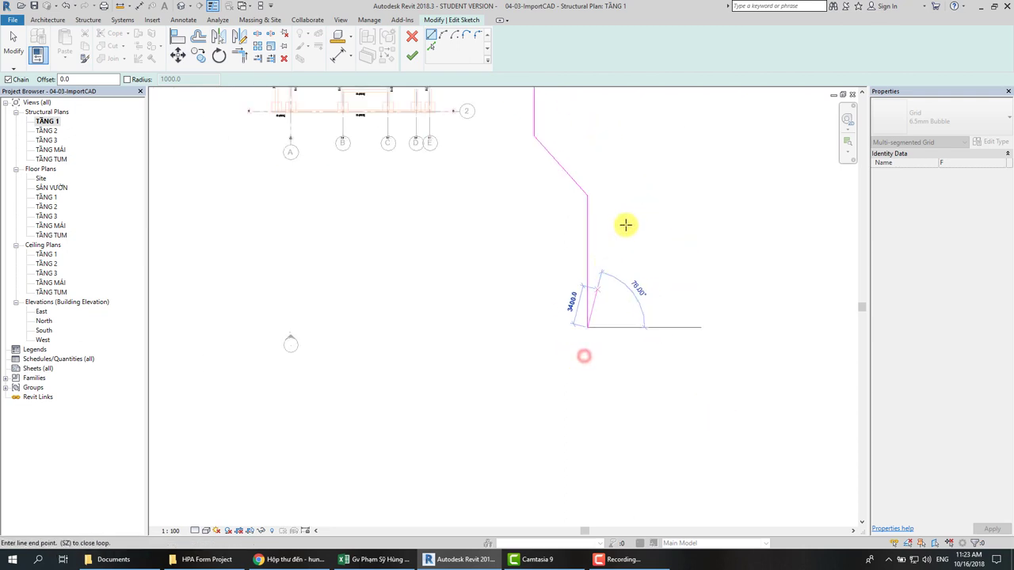
pyautogui.moveTo(626, 225); pyautogui.dragTo(600, 320, button='middle')
pyautogui.press('Escape')
pyautogui.click(412, 55)
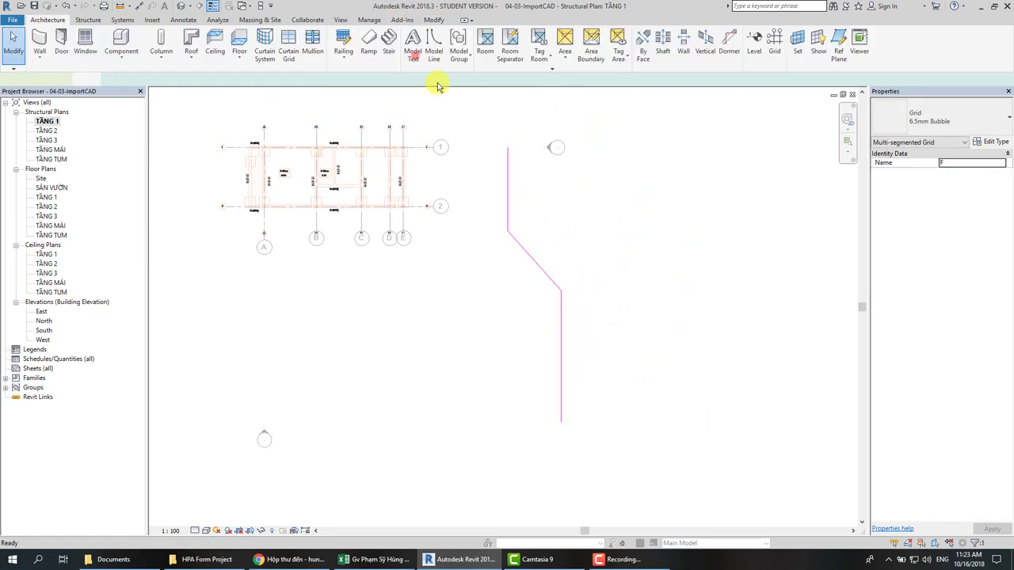
# - Select the trial grid F and delete it
pyautogui.scroll(2, 562, 365)
pyautogui.scroll(-2, 589, 217)
pyautogui.moveTo(589, 218); pyautogui.dragTo(593, 244, button='middle')
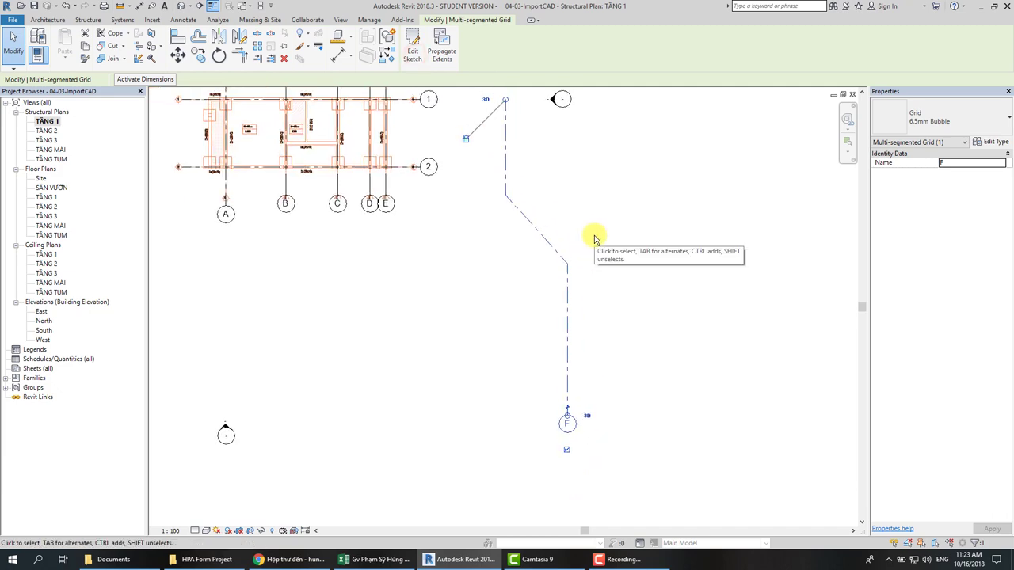
pyautogui.click(464, 276)
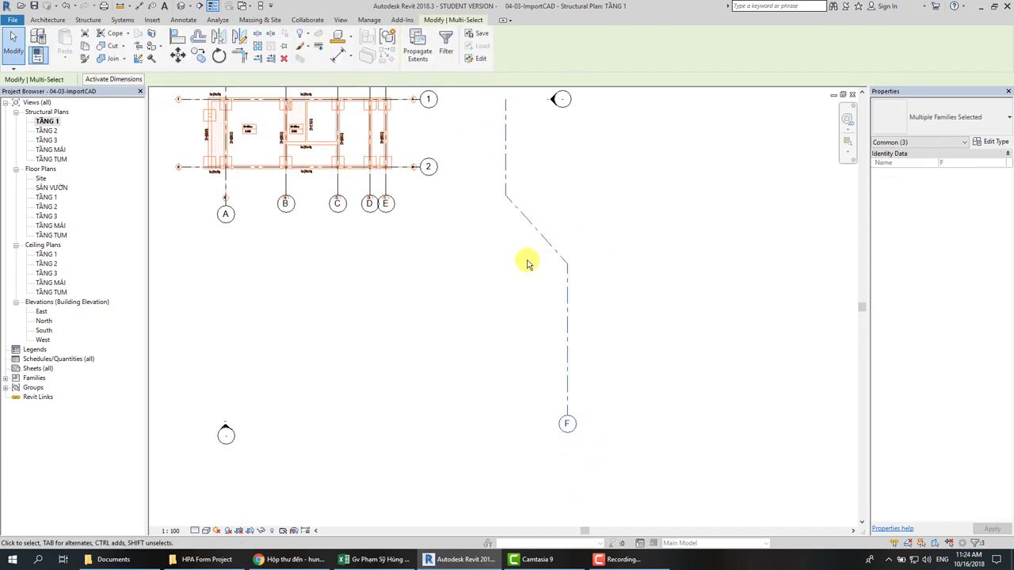
pyautogui.press('Delete')
pyautogui.scroll(2, 290, 166)
pyautogui.scroll(2, 297, 230)
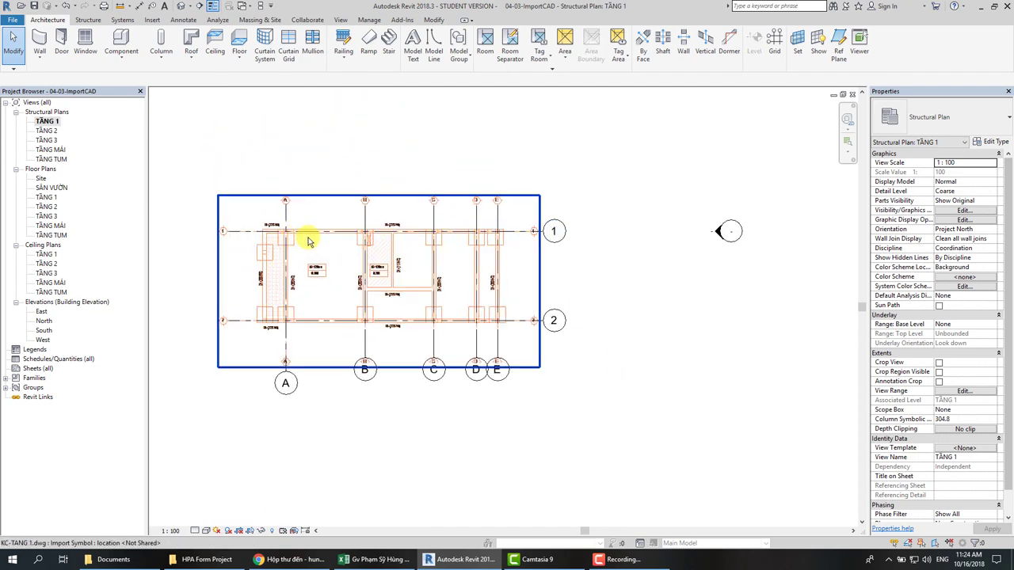
# - Open structural plans TẦNG 2 and TẦNG 3, then the TẦNG 1 floor plan showing the grids
pyautogui.scroll(2, 309, 242)
pyautogui.scroll(1, 362, 203)
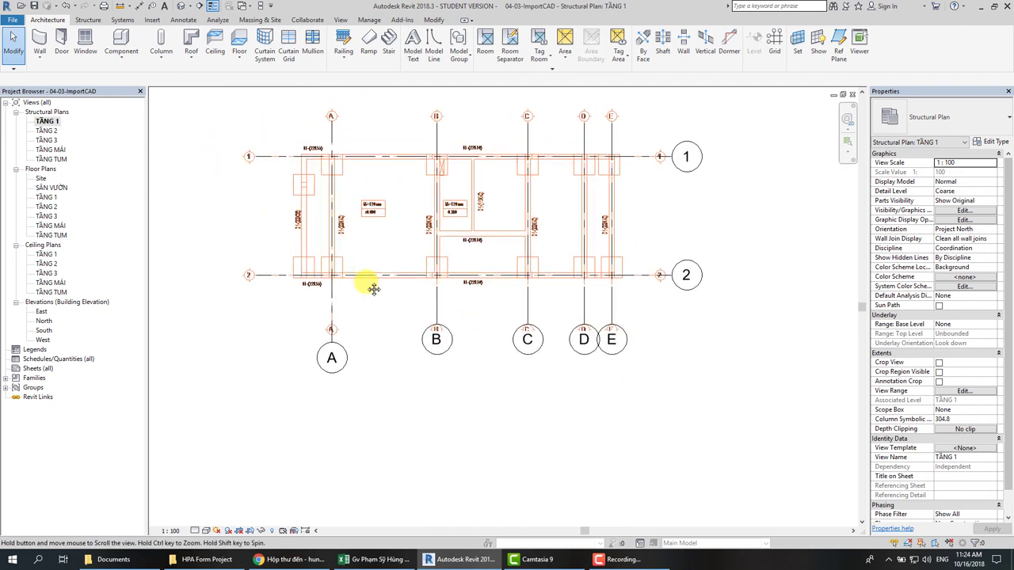
pyautogui.doubleClick(43, 131)
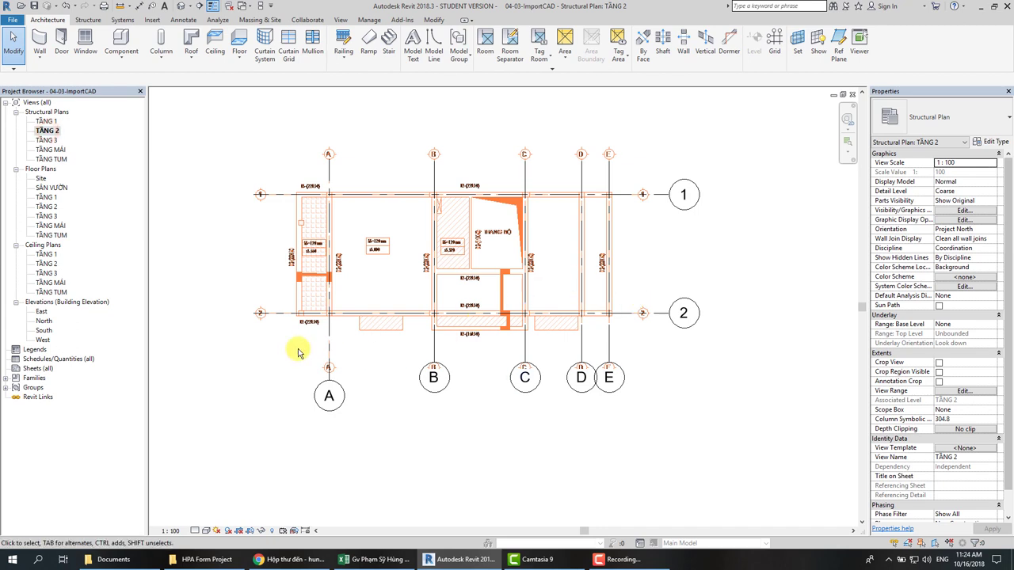
pyautogui.doubleClick(48, 141)
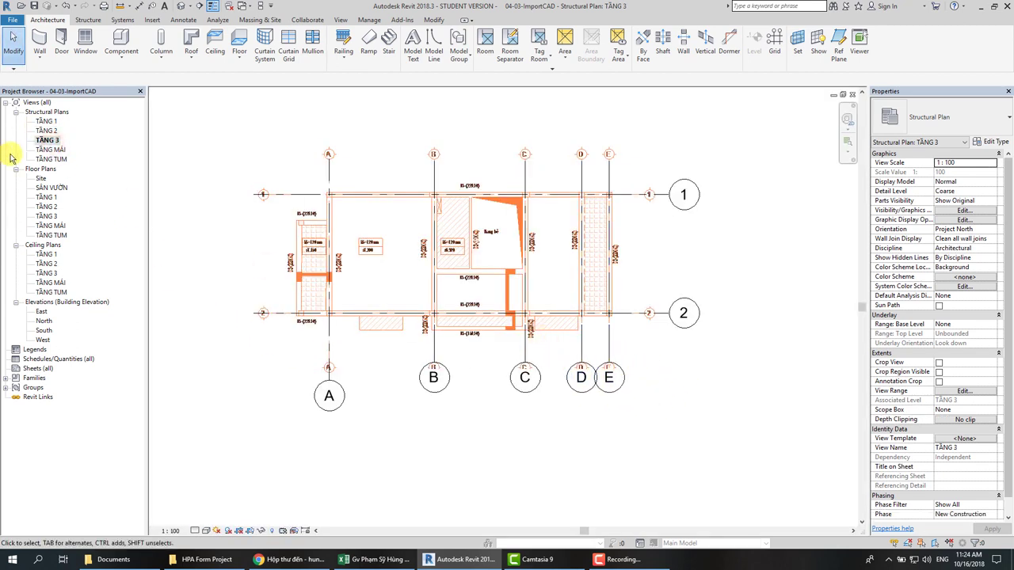
pyautogui.doubleClick(46, 196)
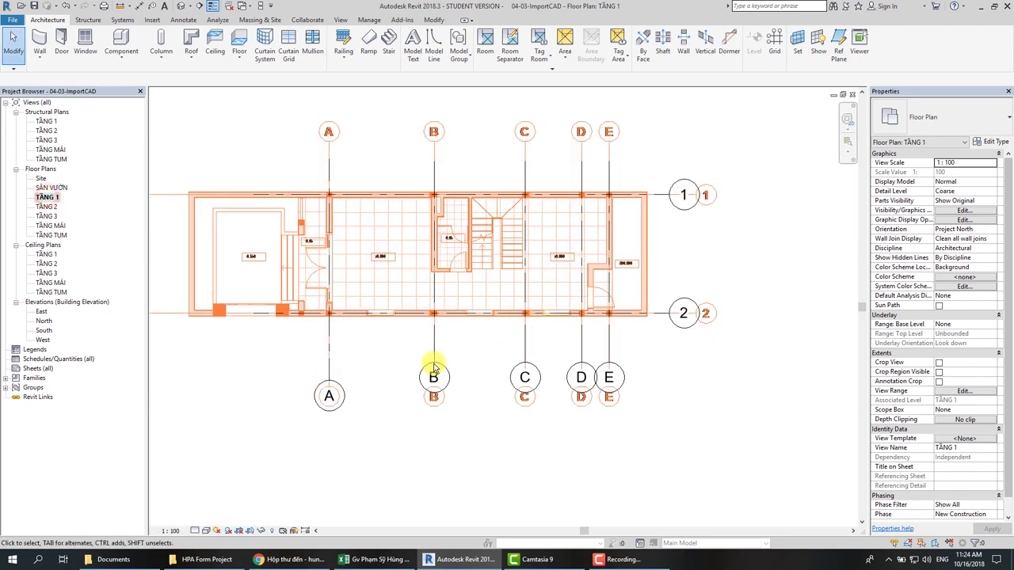
pyautogui.scroll(-2, 519, 365)
pyautogui.moveTo(674, 283); pyautogui.dragTo(711, 323, button='middle')
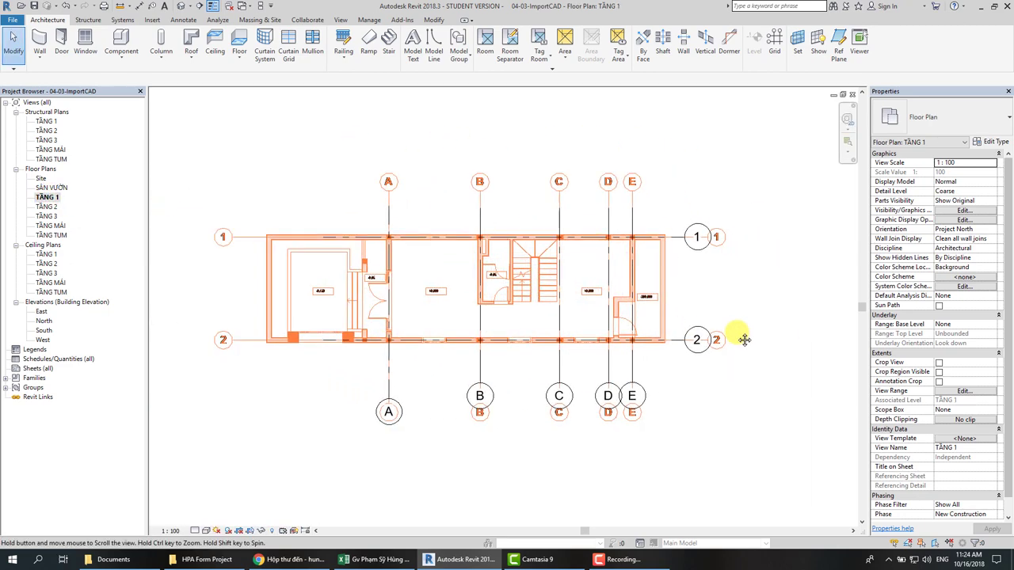